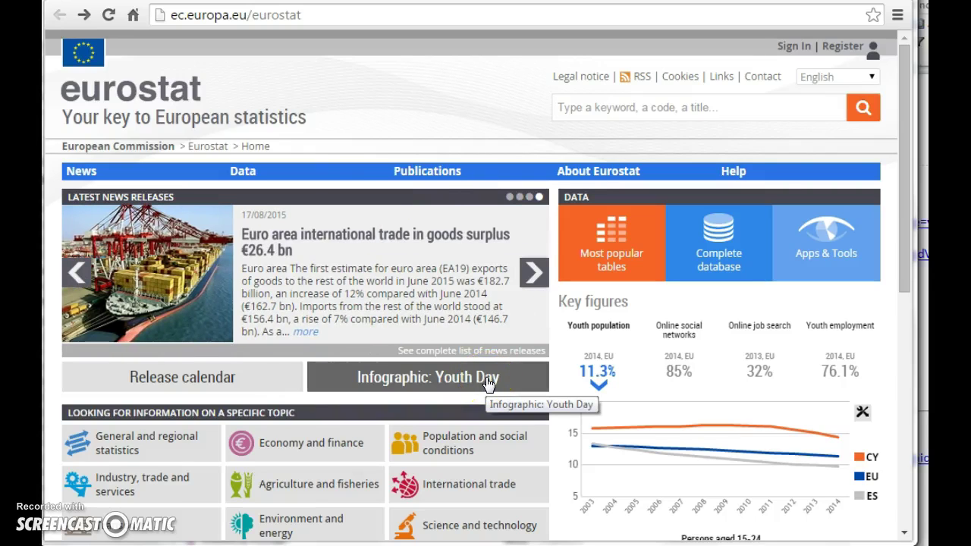
Step: Scroll the i-use.eu Eurostat guide and follow its ec.europa.eu/eurostat link
key("ctrl+w")
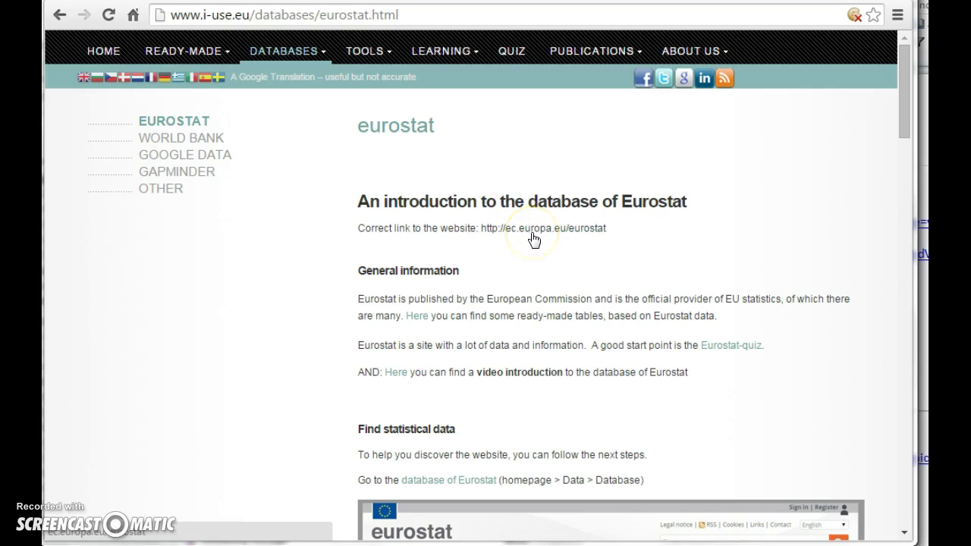
left_click_drag(900, 103, 903, 297)
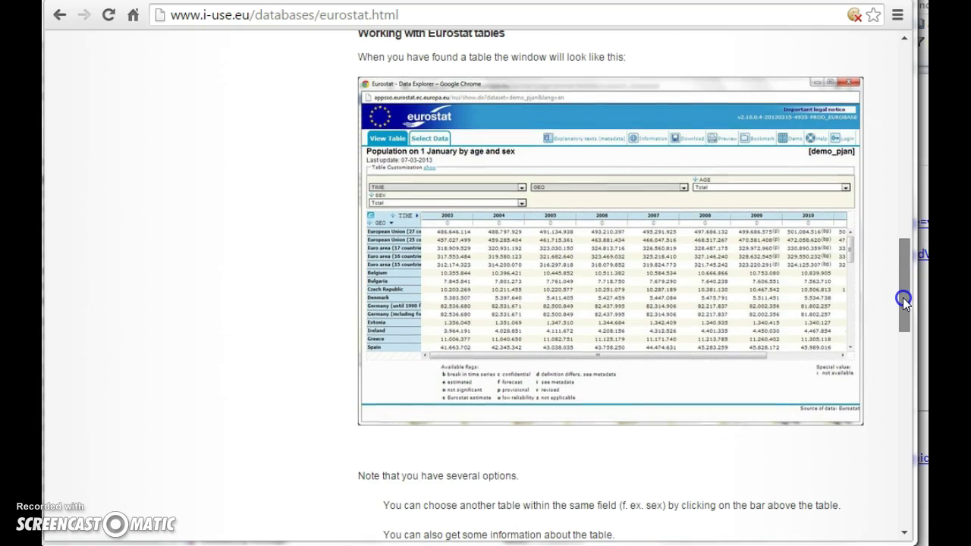
left_click_drag(903, 298, 914, 80)
left_click(551, 230)
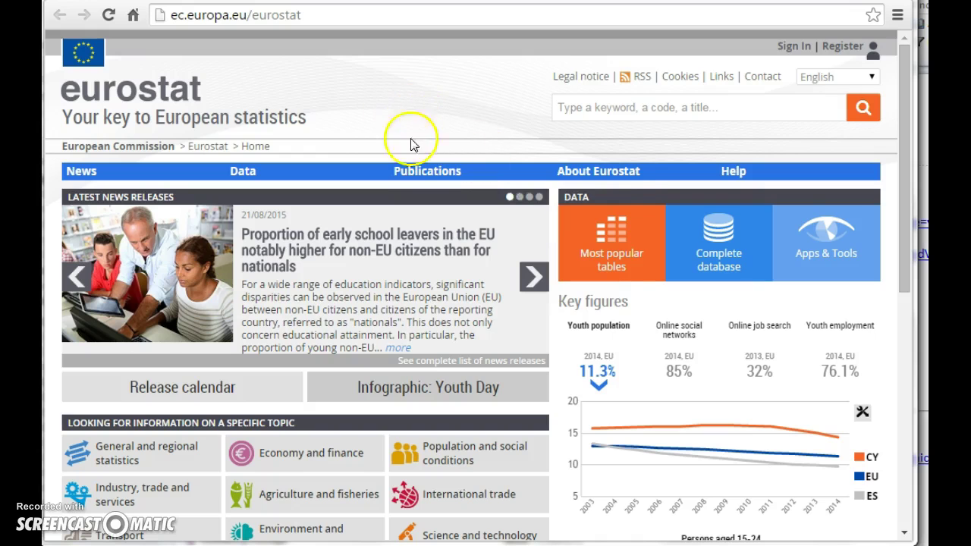
Step: Preview the Most popular tables list, then go to the Complete database
mouse_move(905, 191)
left_mouse_down()
mouse_move(901, 419)
mouse_move(916, 325)
mouse_move(903, 194)
left_mouse_up()
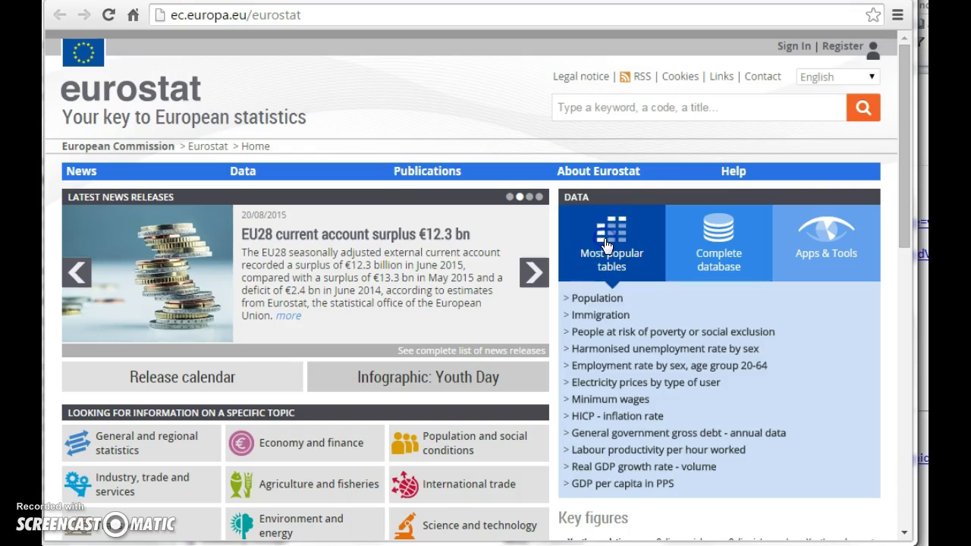
left_click(607, 246)
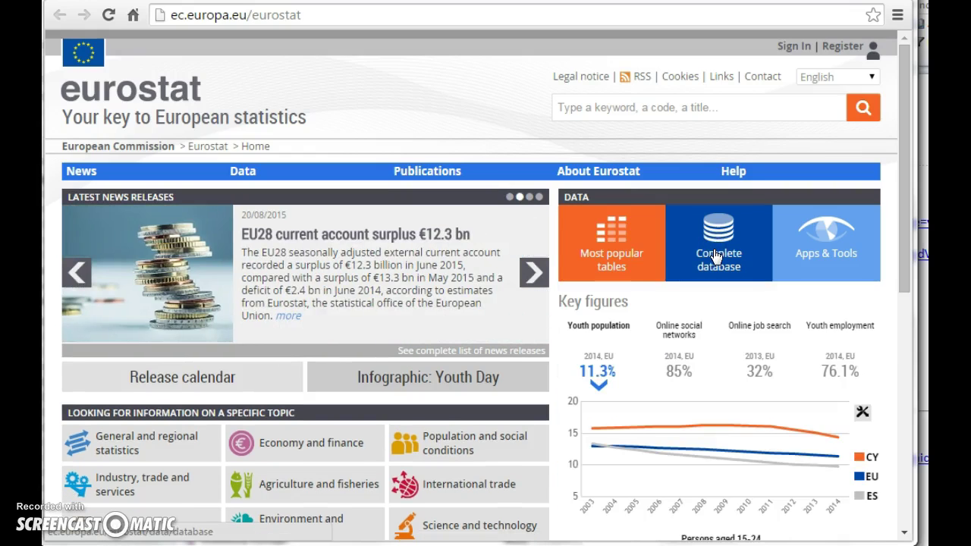
left_click(716, 258)
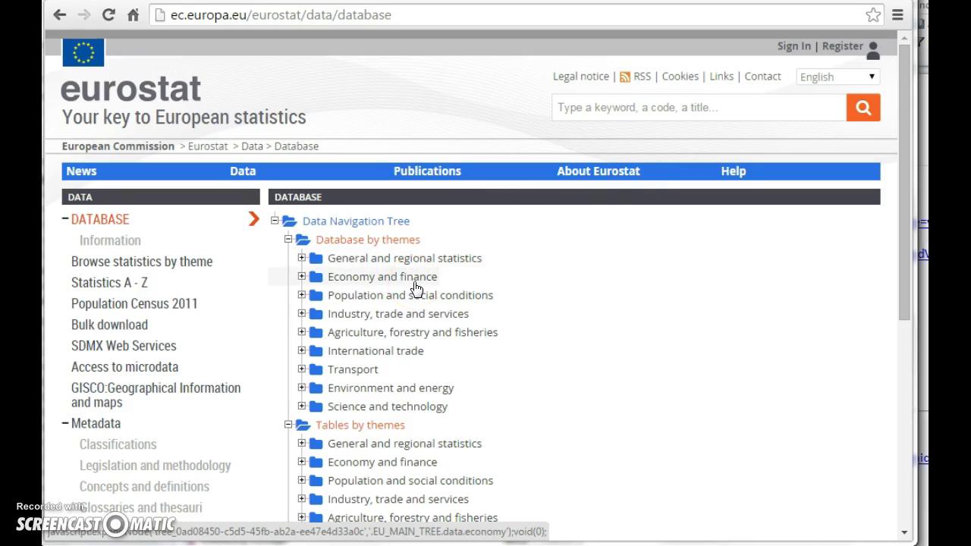
Step: Expand Economy and finance > Prices (prc) > HICP (prc_hicp) in the Data Navigation Tree
left_click(314, 278)
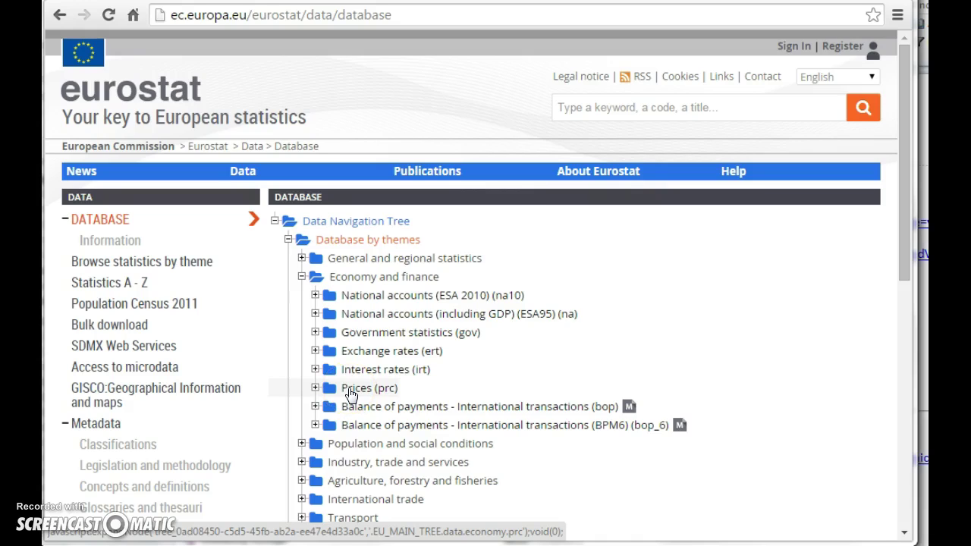
left_click(351, 392)
scroll(616, 369, "down", 1)
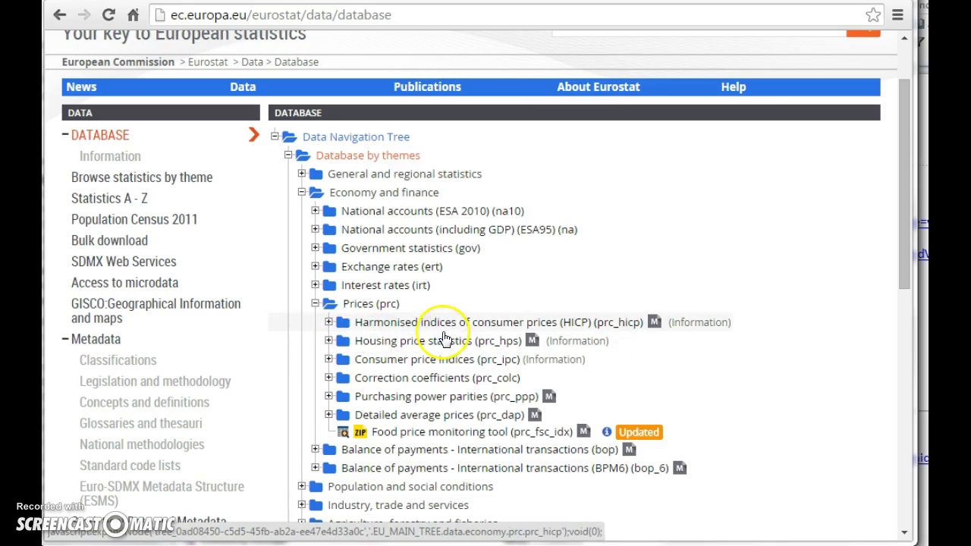
left_click(341, 326)
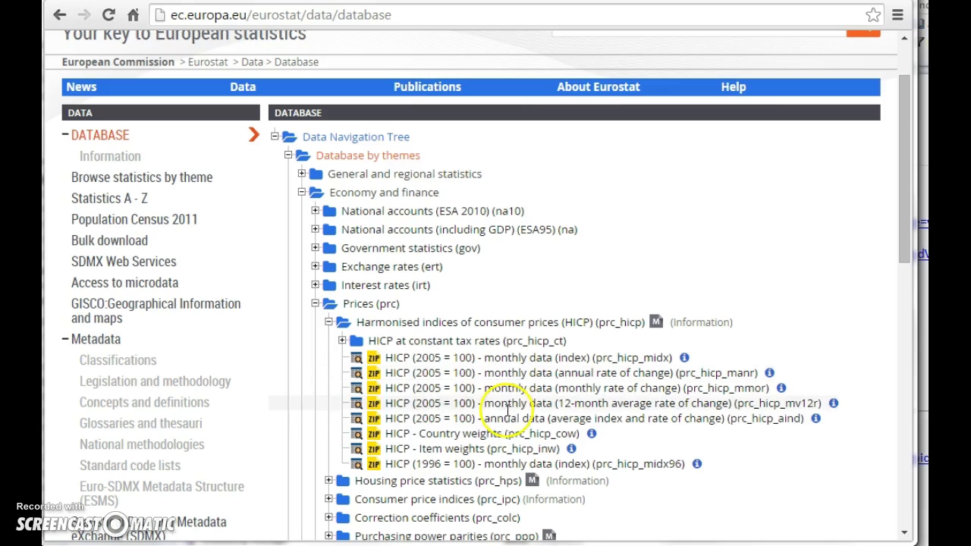
Step: Open the prc_hicp_aind table and reposition it to view all countries through United States
left_click(358, 423)
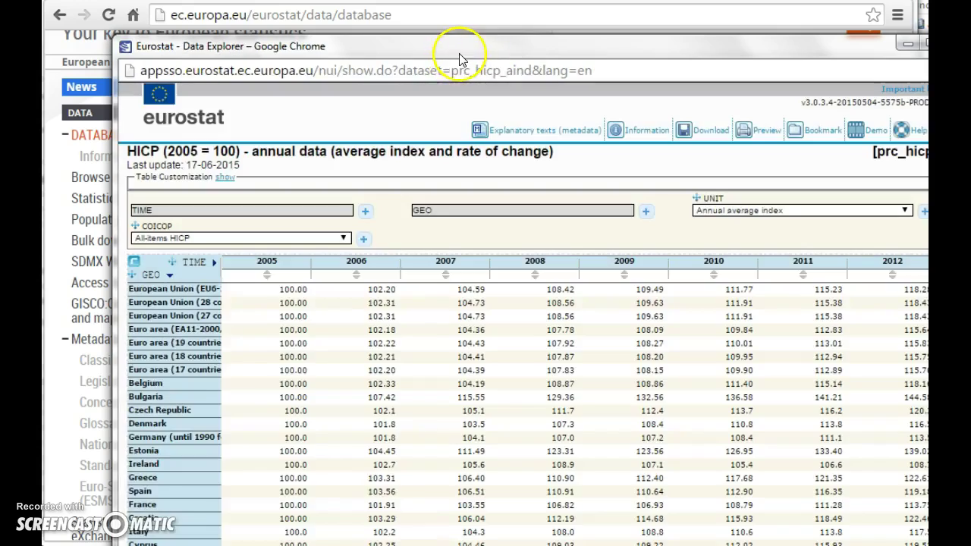
left_click_drag(459, 60, 390, 1)
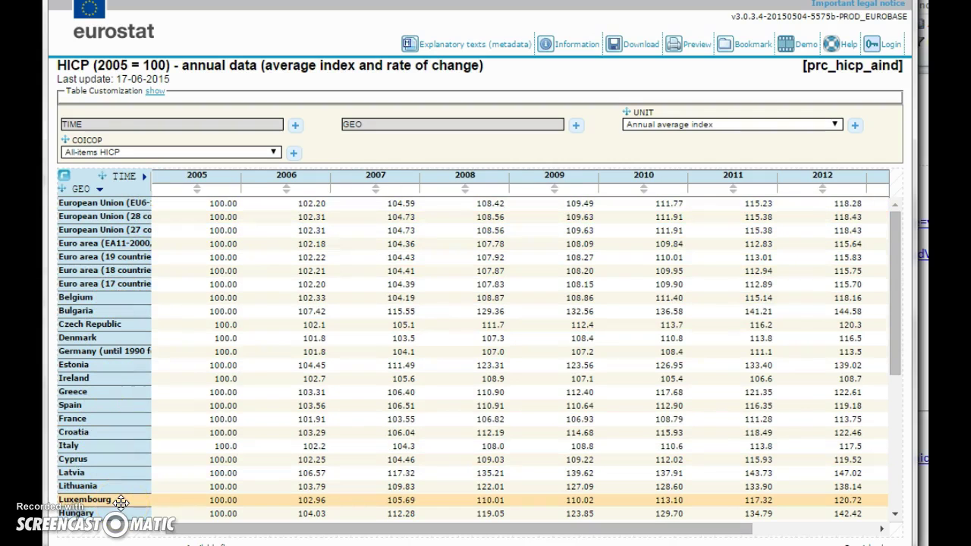
left_click_drag(895, 313, 873, 448)
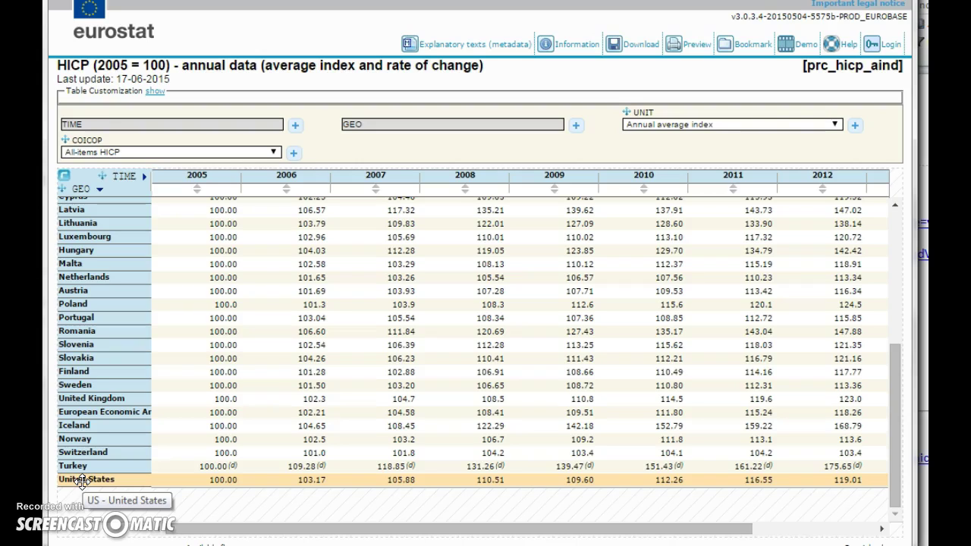
left_click_drag(897, 440, 899, 447)
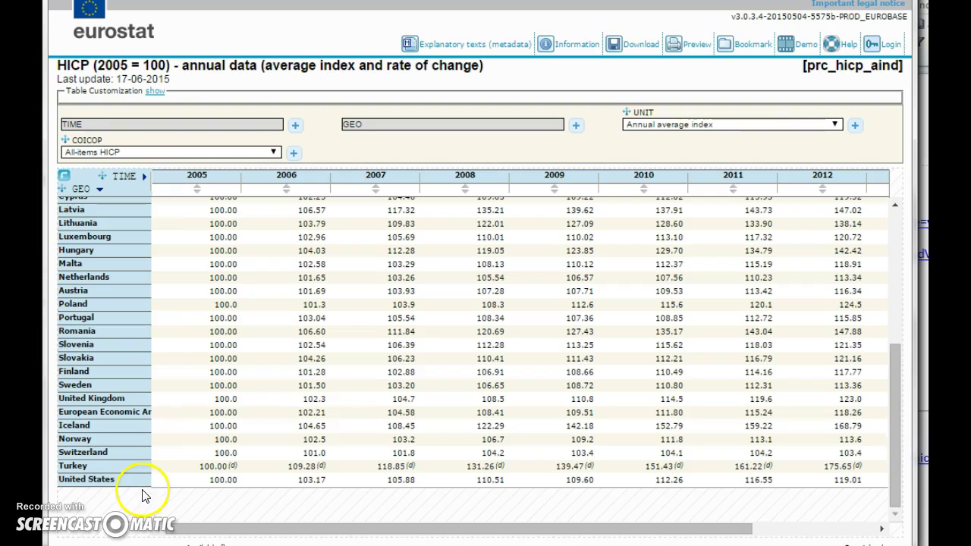
left_click_drag(891, 469, 900, 378)
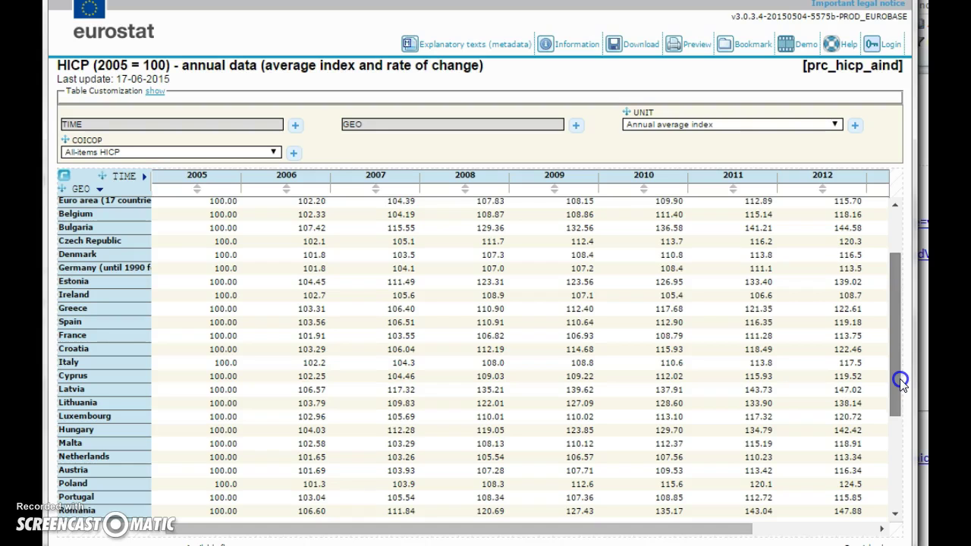
left_click_drag(900, 379, 890, 478)
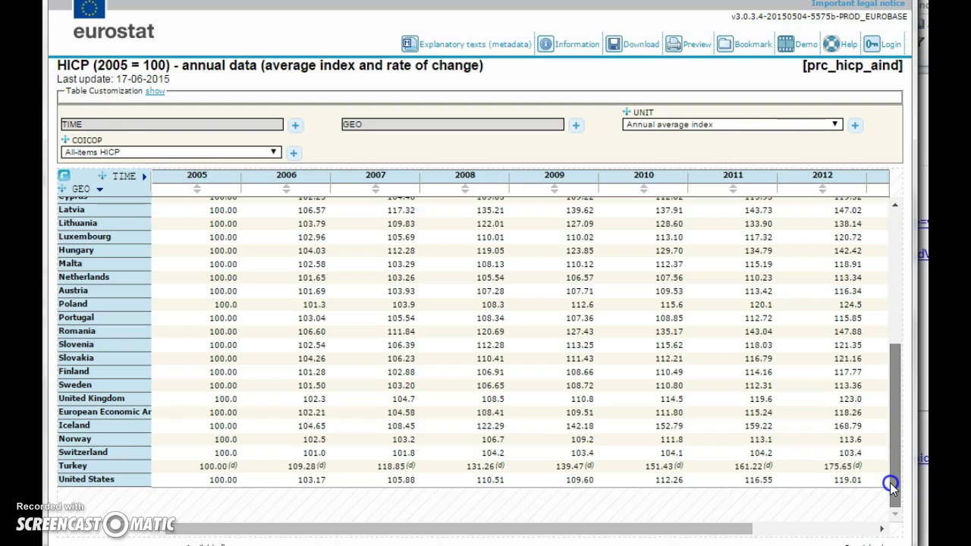
left_click_drag(890, 483, 889, 321)
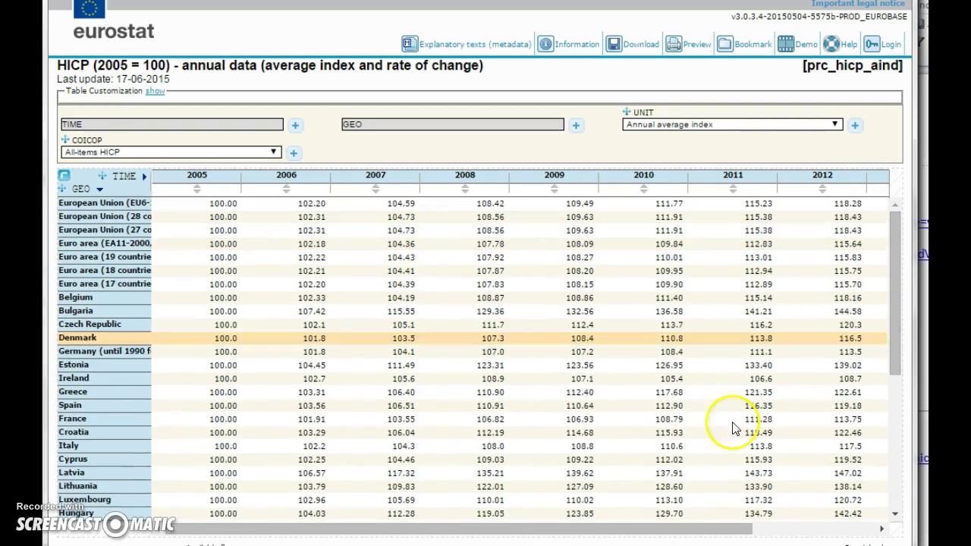
Step: Scroll to the 2014 column and sort countries by their 2014 index, highest first
left_click_drag(617, 528, 748, 526)
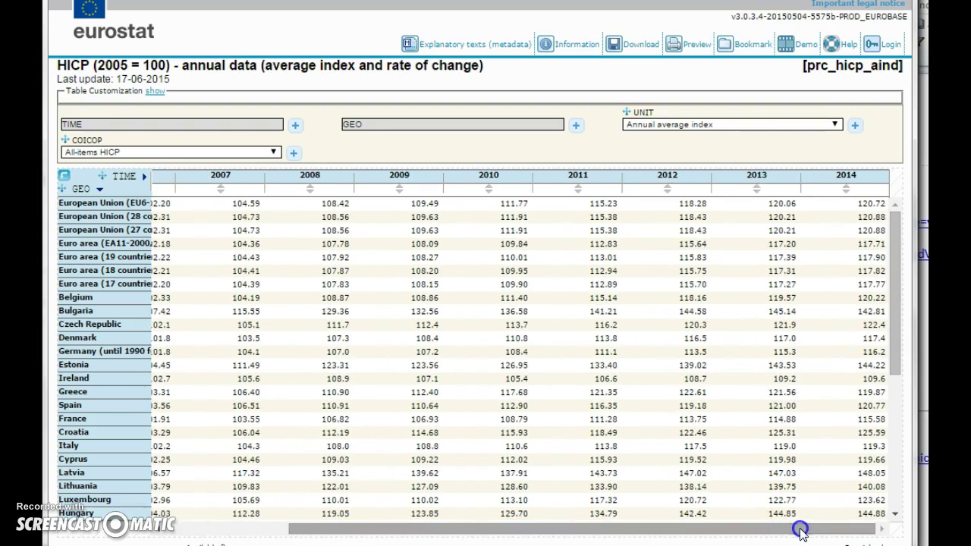
left_click(846, 190)
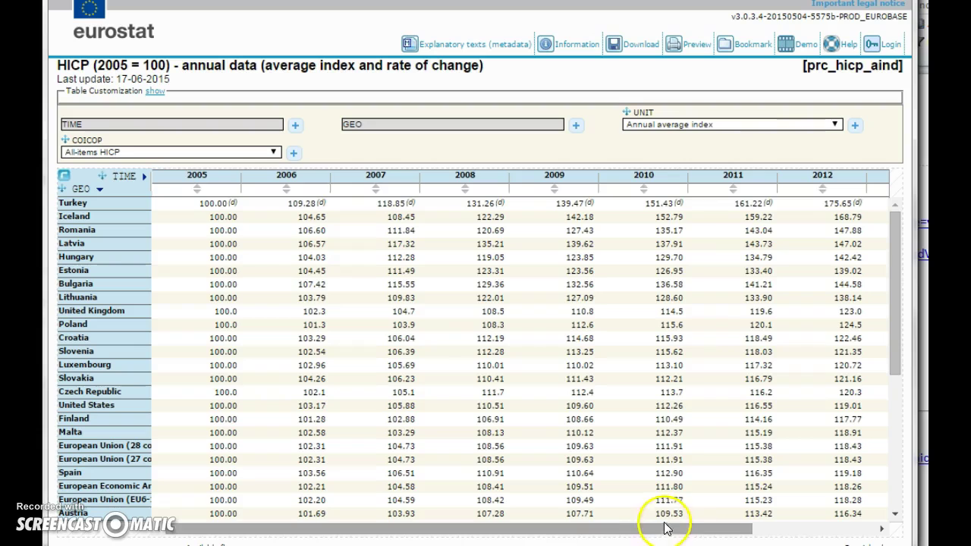
left_click_drag(676, 527, 838, 533)
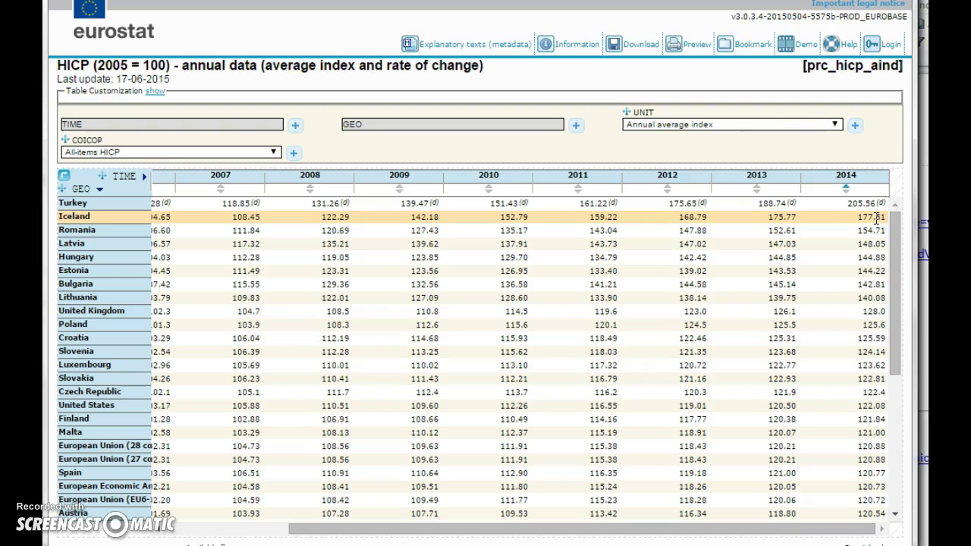
Step: Restrict the TIME dimension to only 2010 and 2014 and update the table
left_click(296, 126)
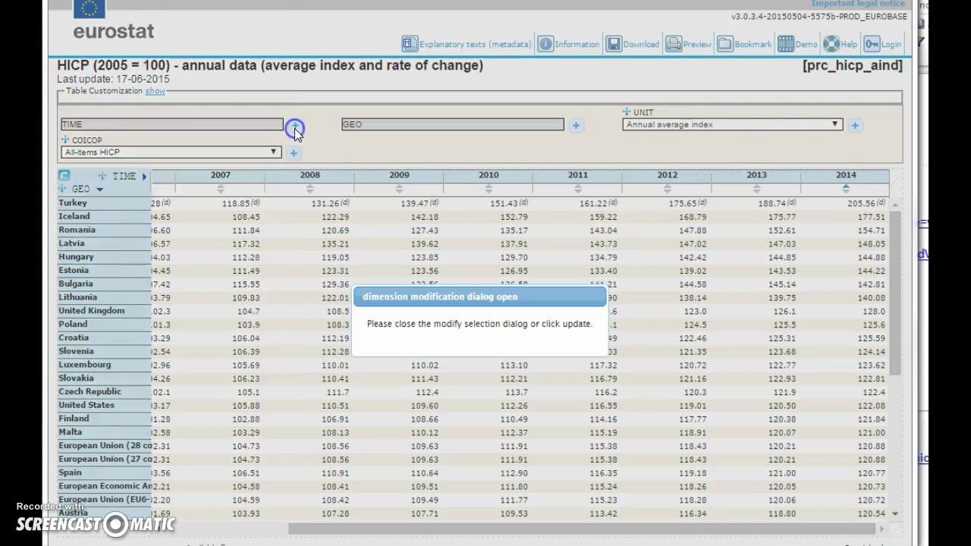
left_click(147, 63)
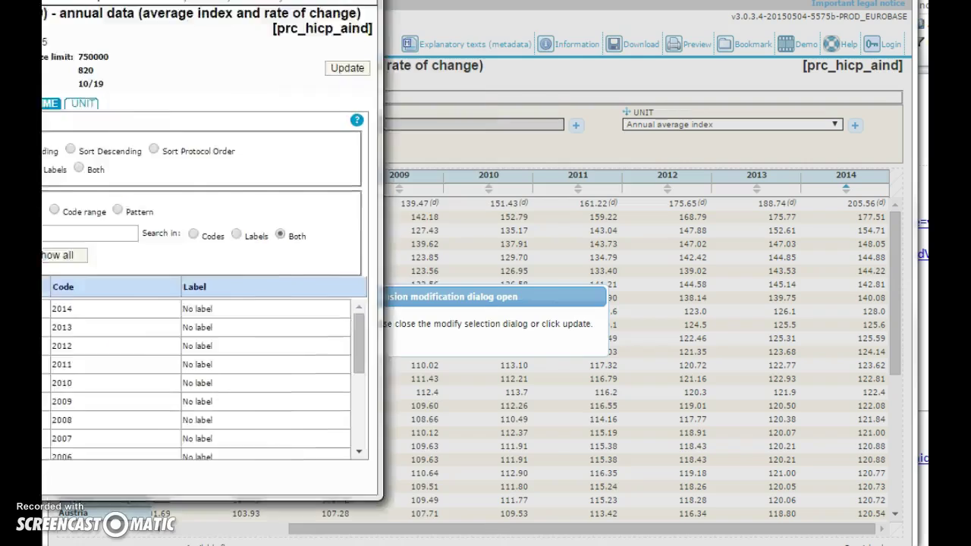
left_click_drag(185, 1, 448, 64)
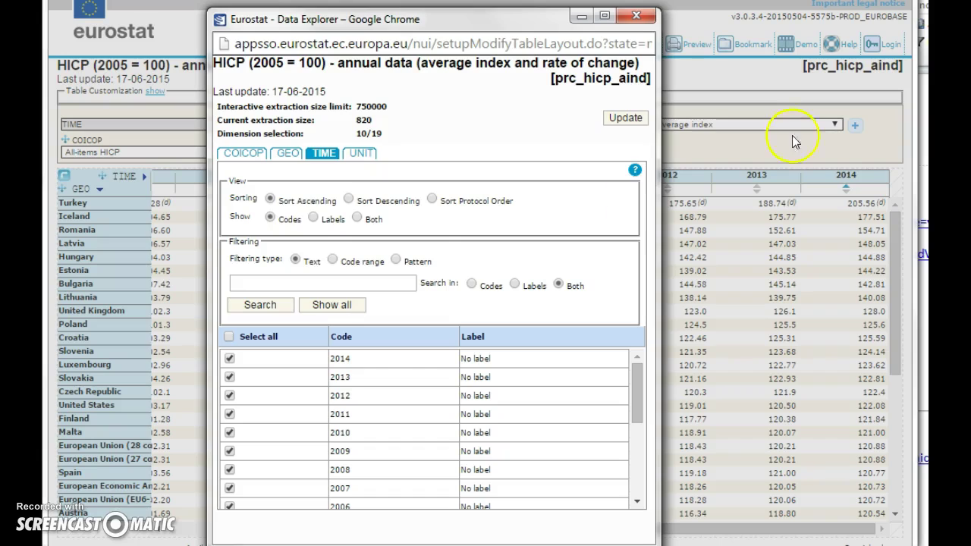
left_click(230, 338)
left_click(229, 337)
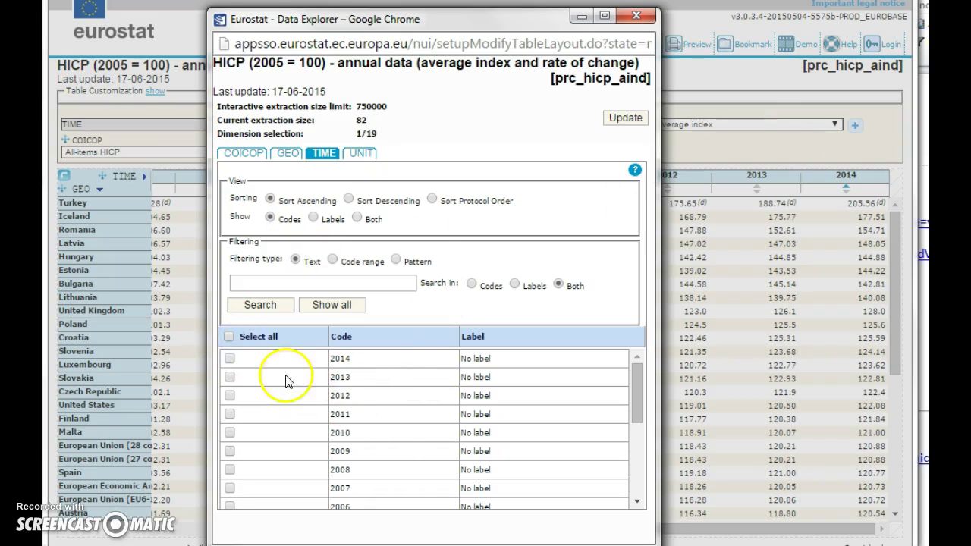
left_click(230, 359)
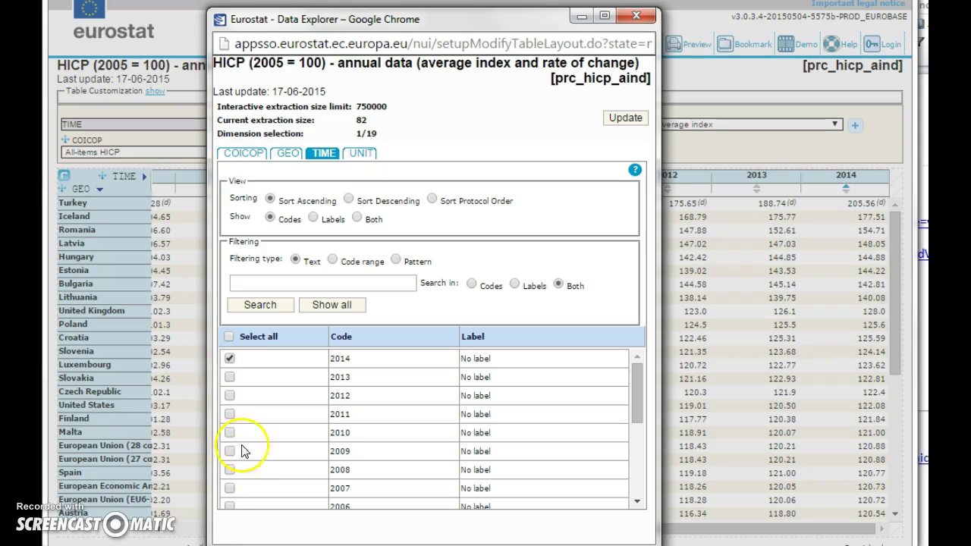
left_click(229, 433)
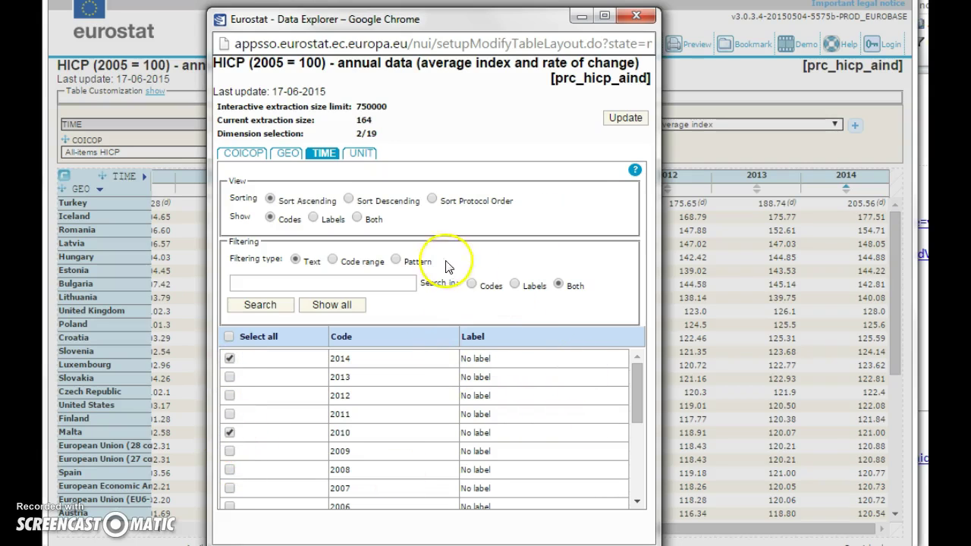
left_click(625, 118)
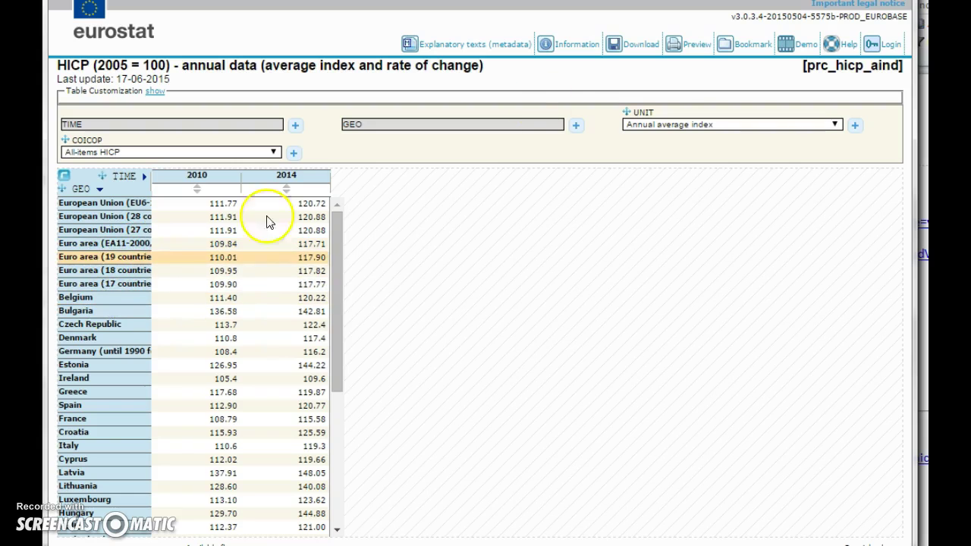
Step: Restrict the GEO dimension to BE, BG and DK and update the table
left_click(576, 126)
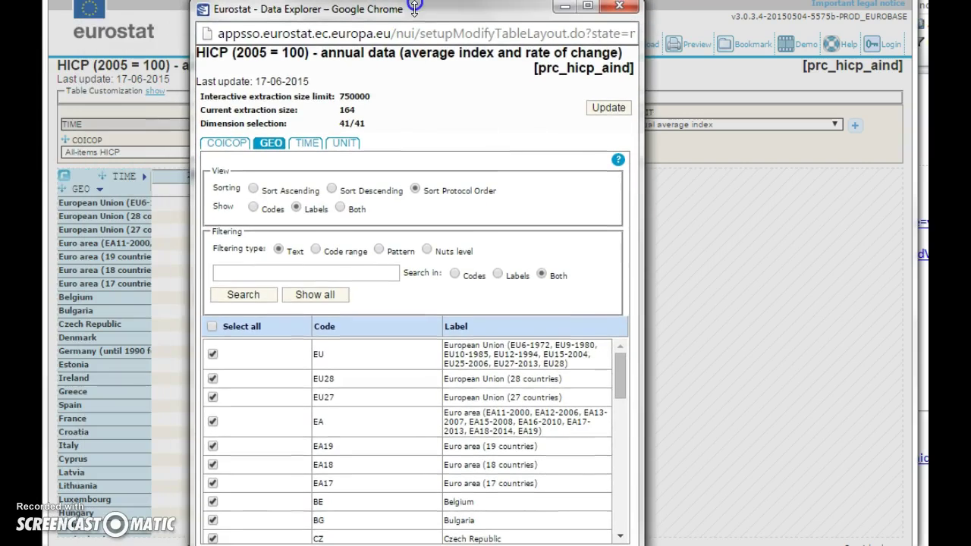
left_click(214, 326)
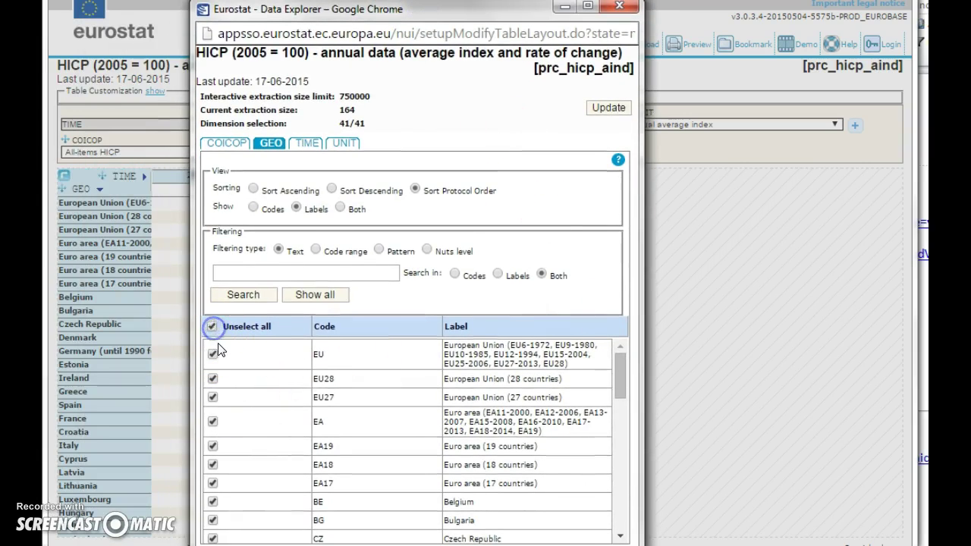
left_click(214, 326)
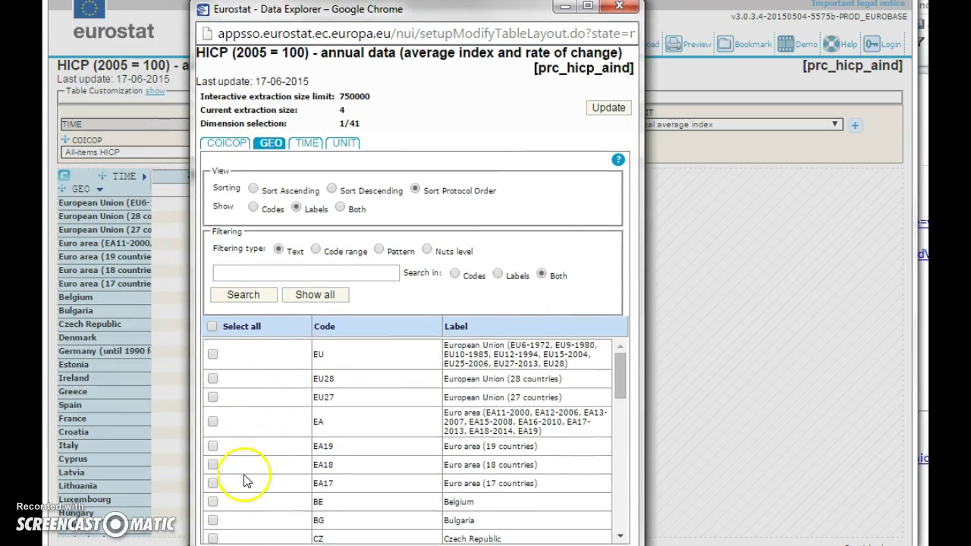
left_click(212, 502)
left_click(212, 521)
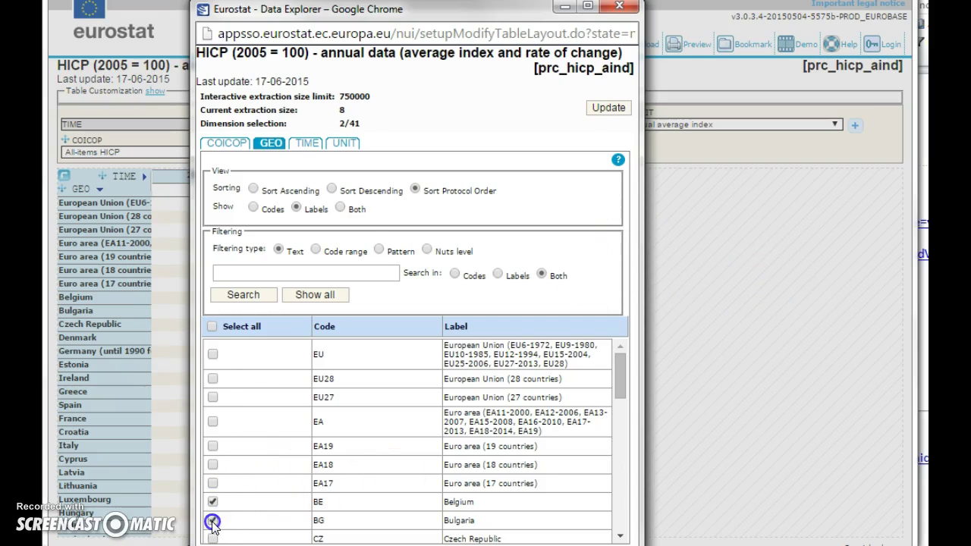
left_click_drag(623, 387, 623, 412)
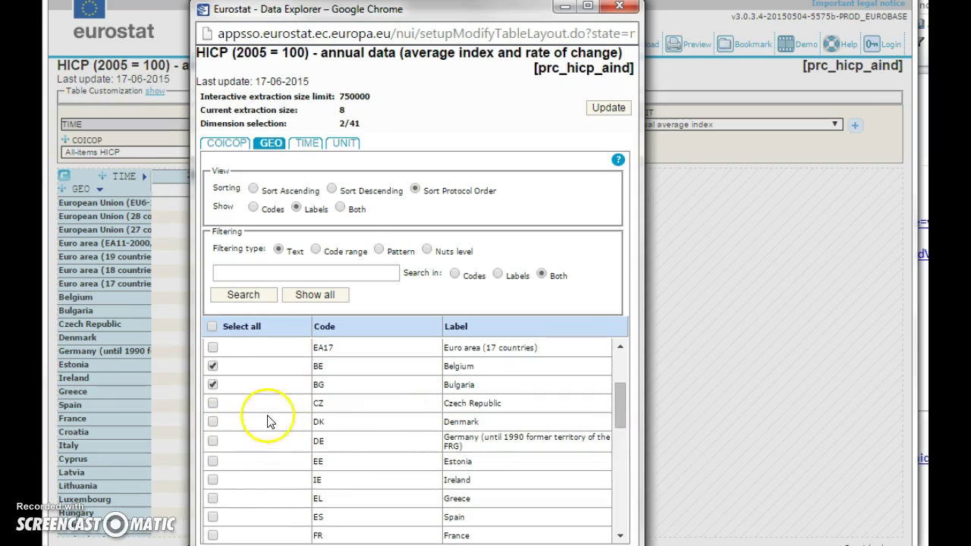
left_click(212, 422)
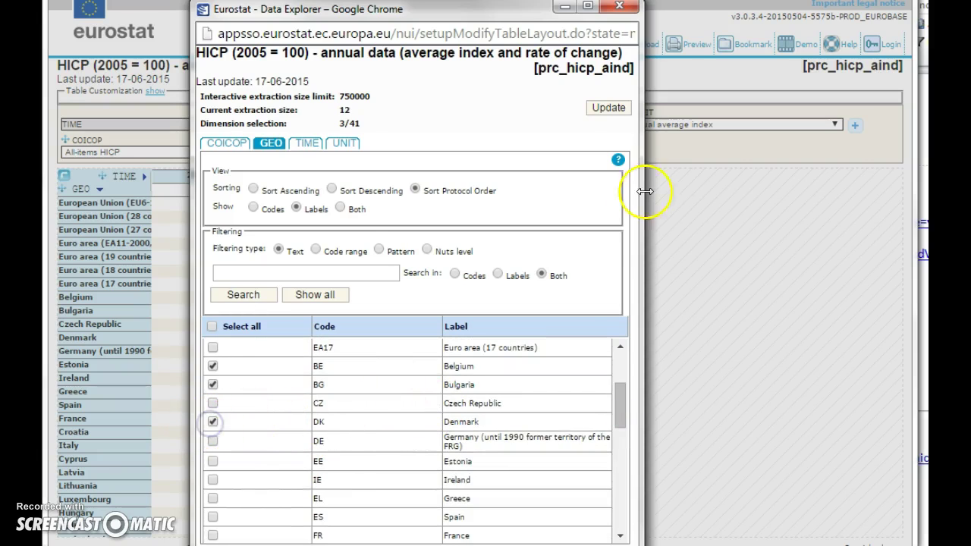
left_click(611, 108)
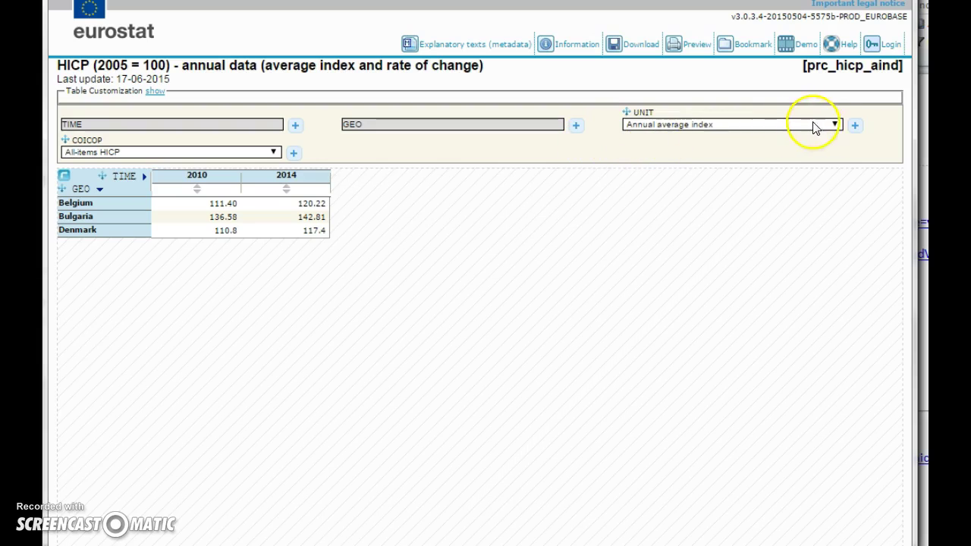
Step: Set UNIT to 'Annual average rate of change', then leave the table for the Database tree
left_click(836, 126)
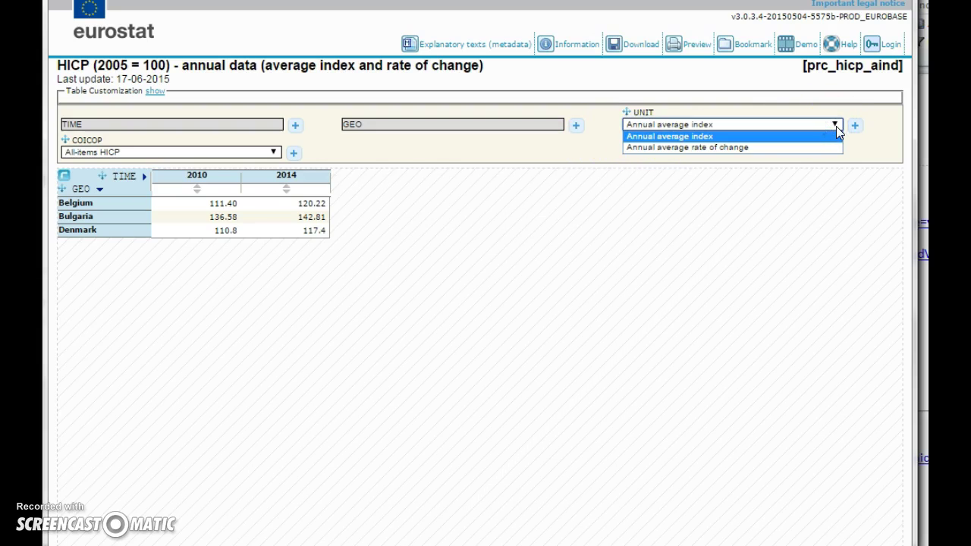
left_click(702, 149)
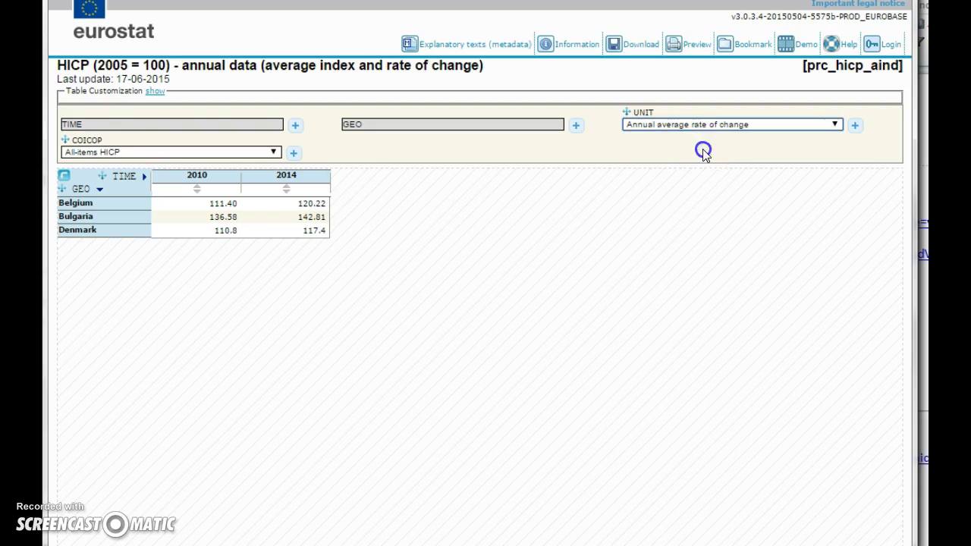
left_click(367, 235)
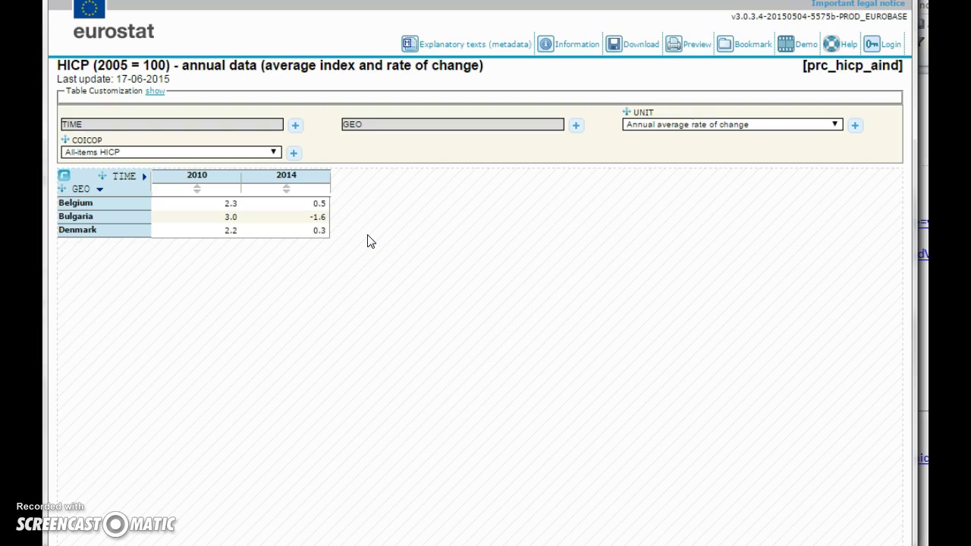
left_click(384, 171)
left_click(506, 281)
Step: Close the data explorer and open the popular Population on 1 January table (tps00001) from home
key("ctrl+w")
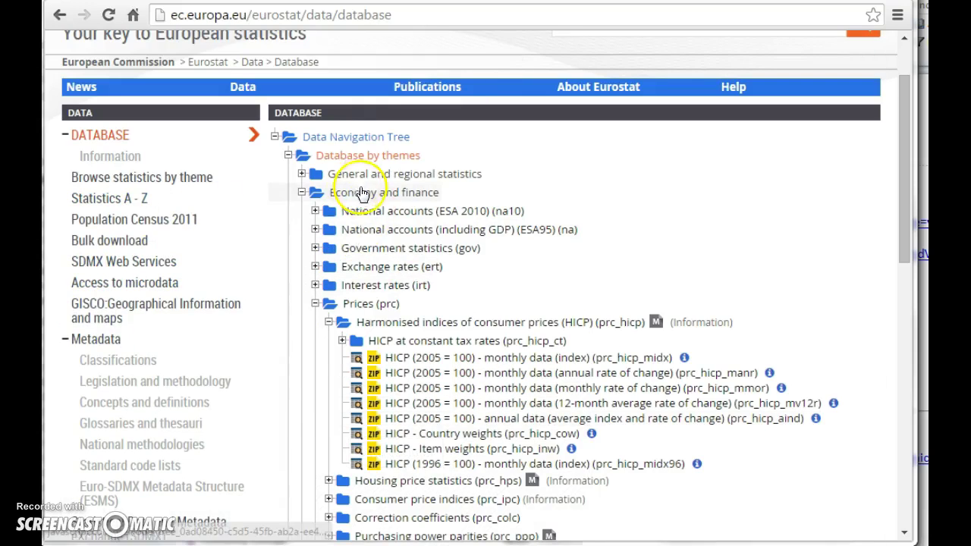
mouse_move(415, 90)
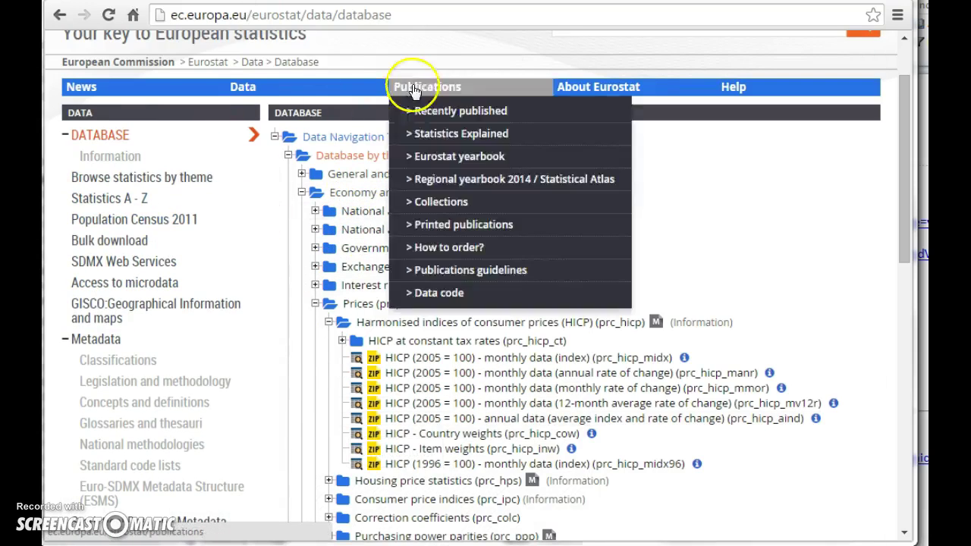
left_click(59, 14)
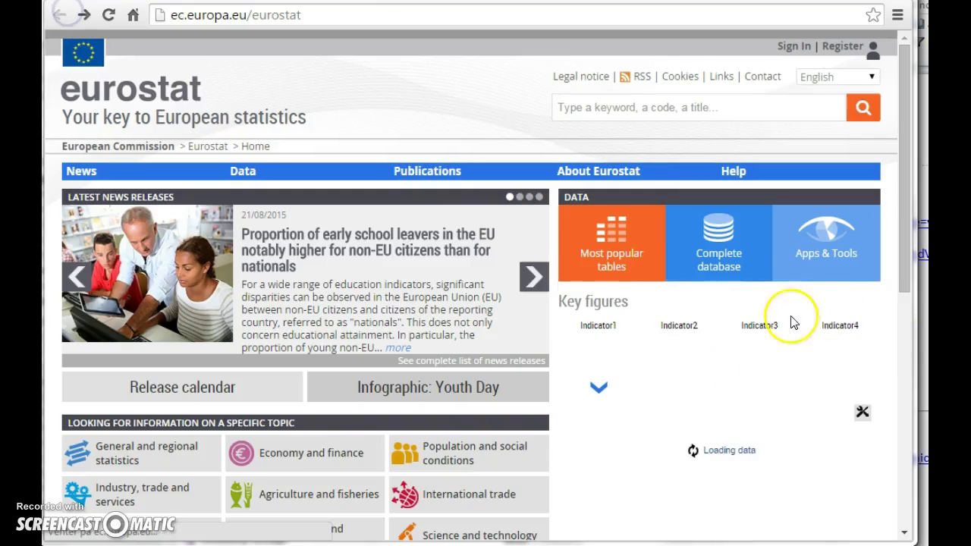
left_click(627, 260)
left_click(605, 301)
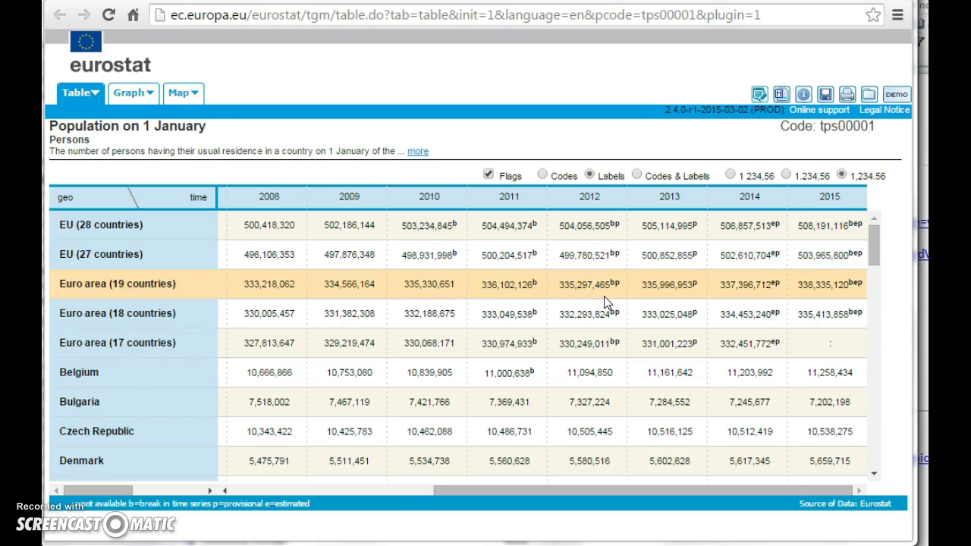
left_click(485, 15)
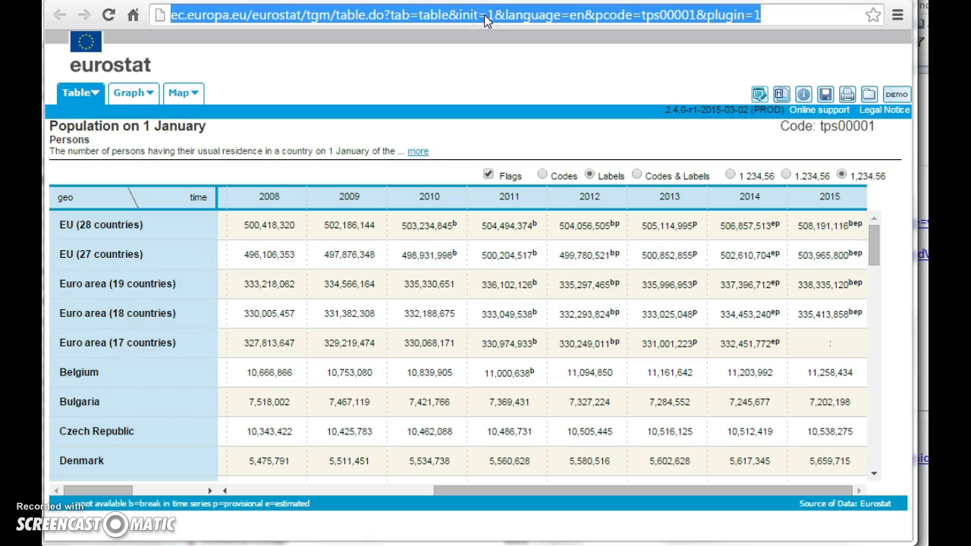